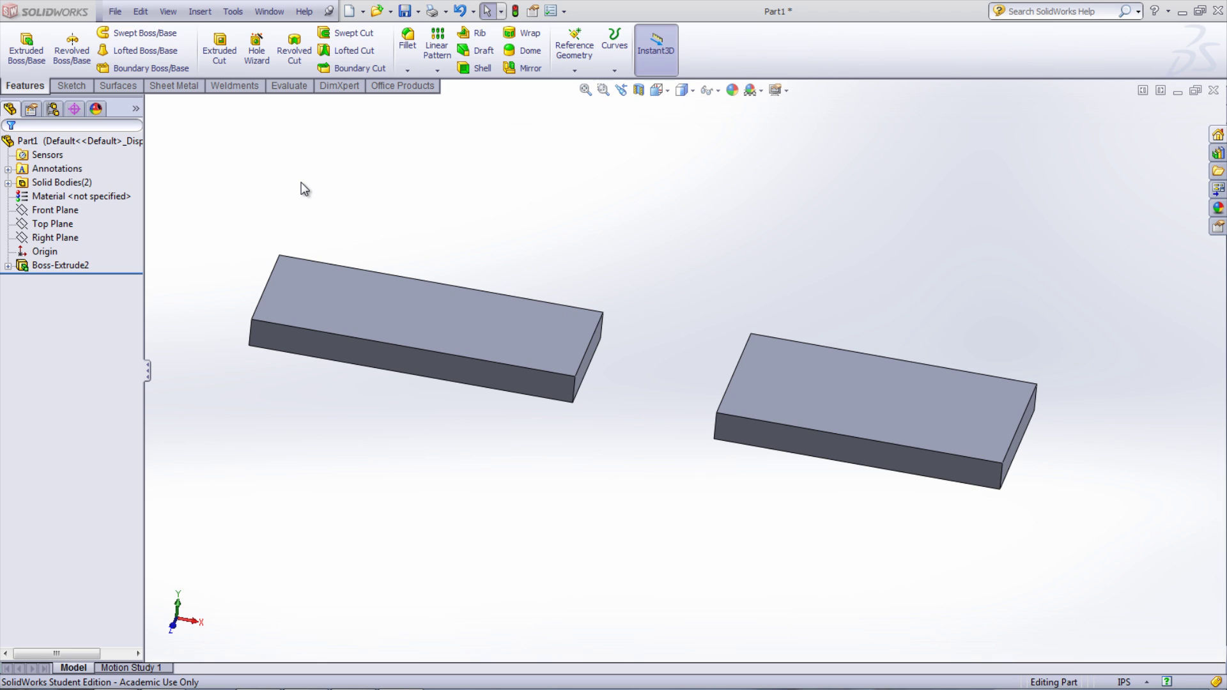
# Open the Insert menu above the two rectangular blocks.
pyautogui.click(200, 11)
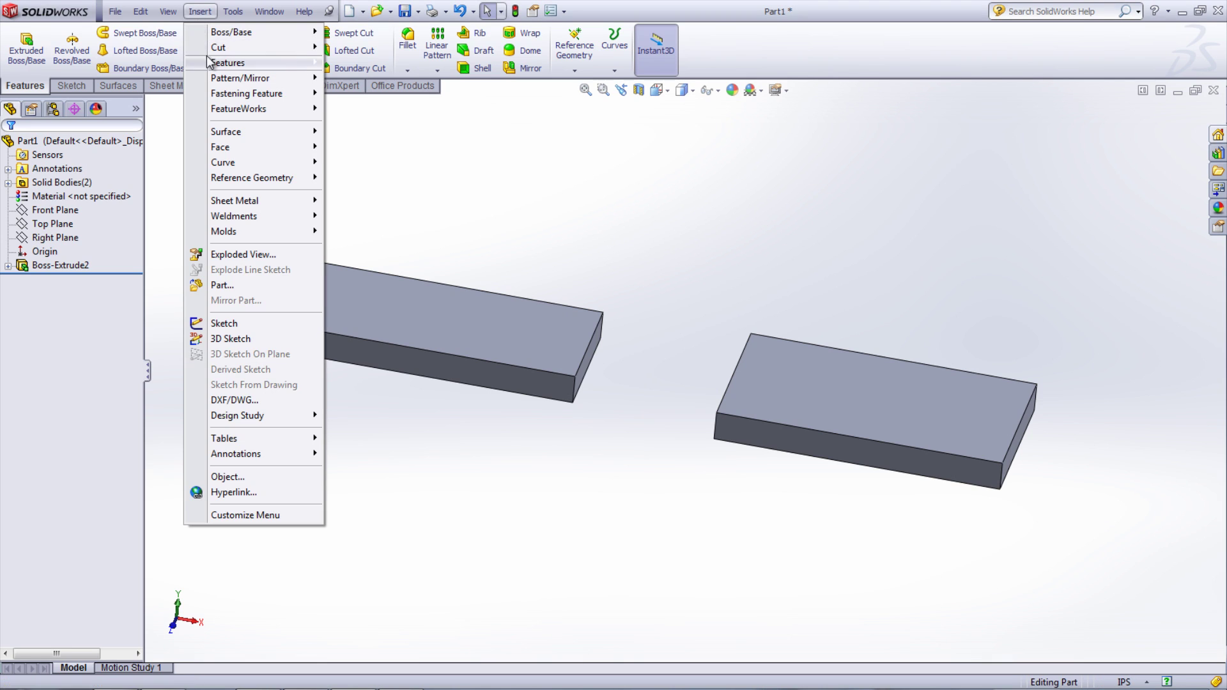
# Start a Point Deform and set the right block's front-left corner as the deform point.
pyautogui.moveTo(213, 67)
pyautogui.click(102, 208)
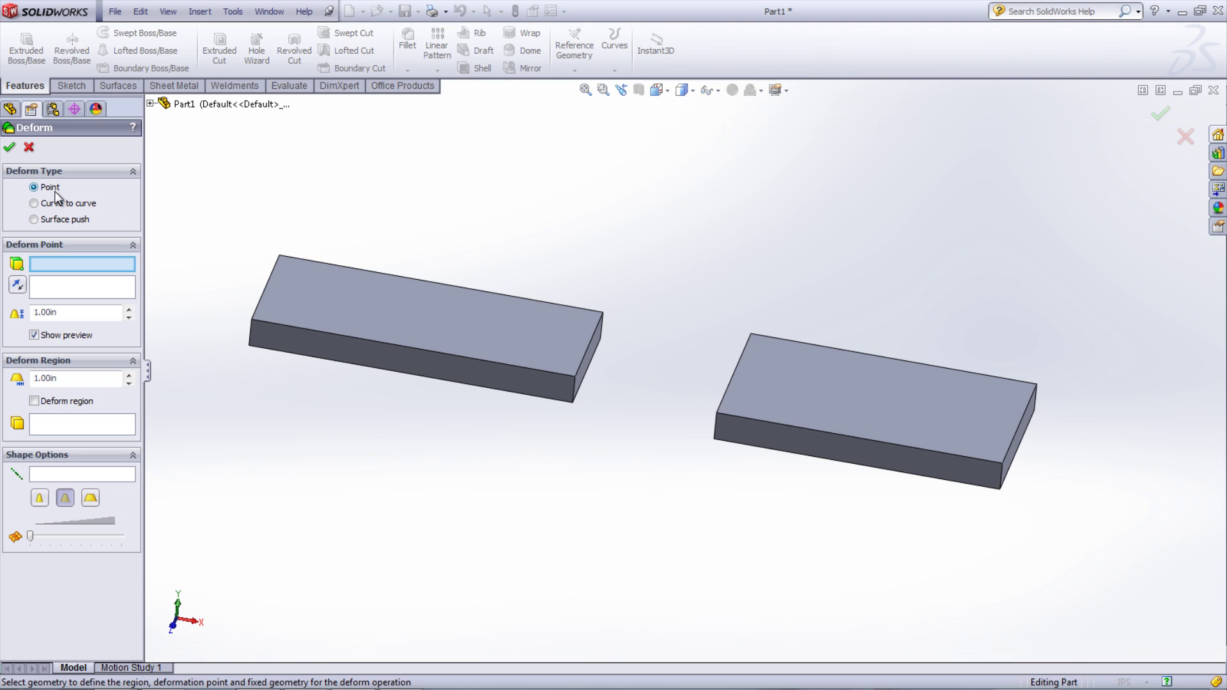
pyautogui.click(860, 397)
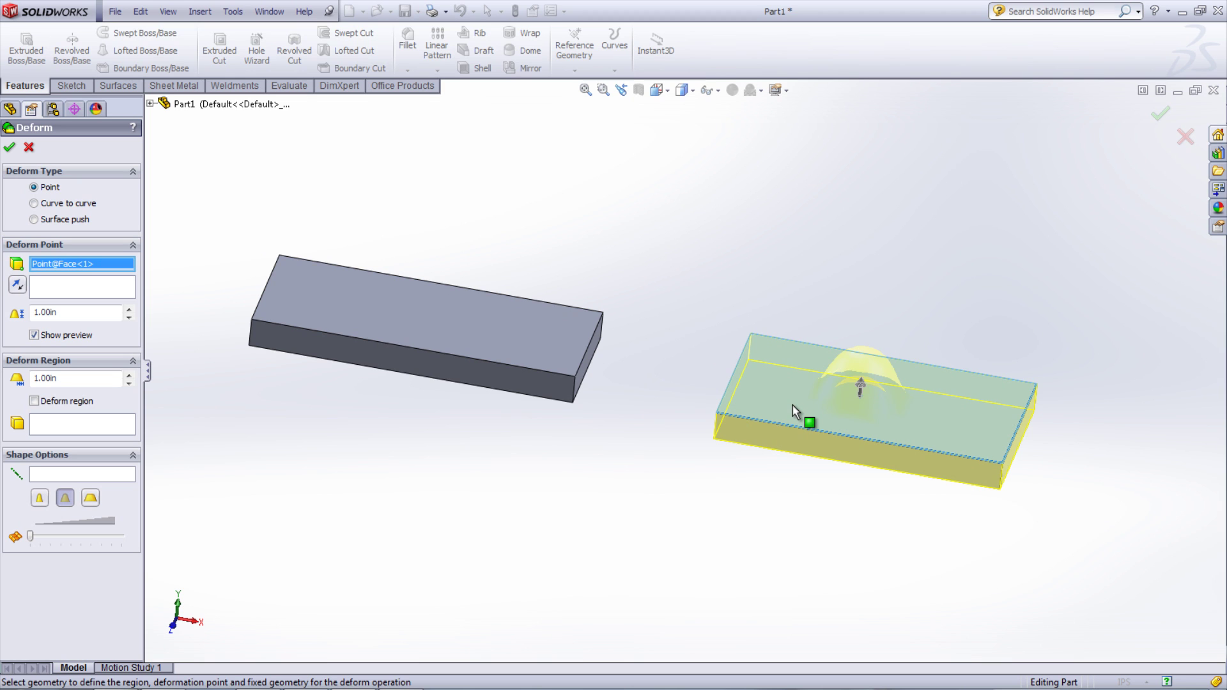
pyautogui.moveTo(777, 401)
pyautogui.mouseDown(button='middle')
pyautogui.moveTo(791, 315)
pyautogui.moveTo(780, 416)
pyautogui.mouseUp(button='middle')
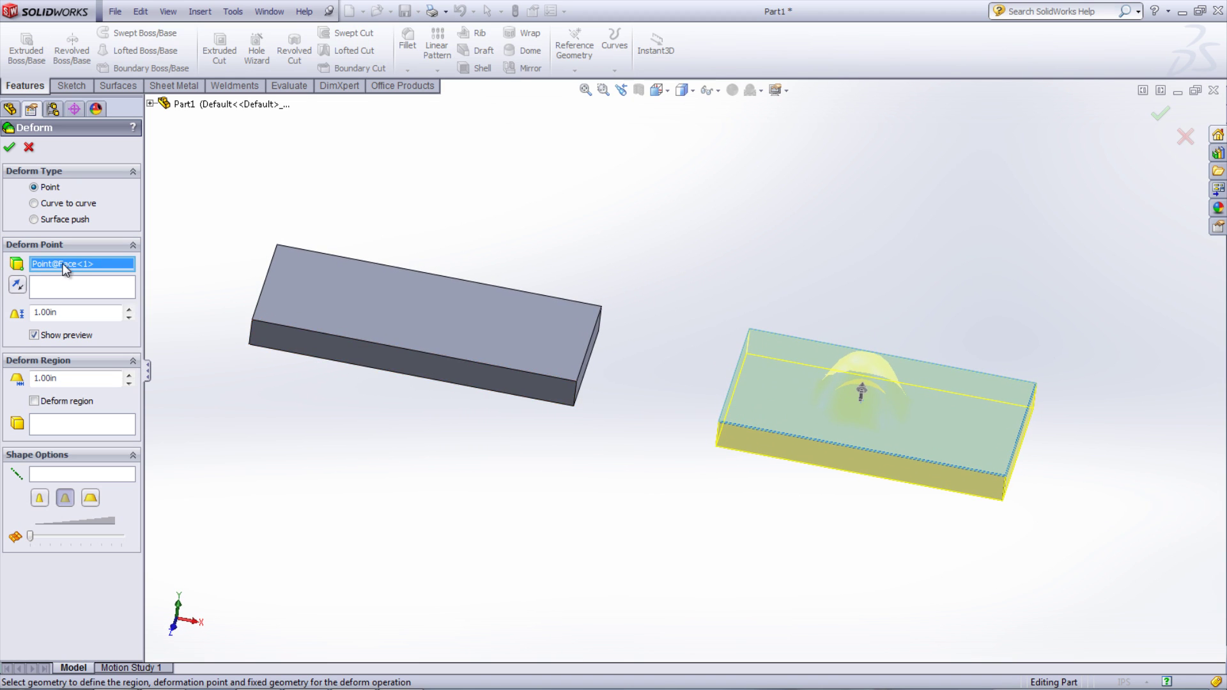
pyautogui.rightClick(65, 268)
pyautogui.click(84, 288)
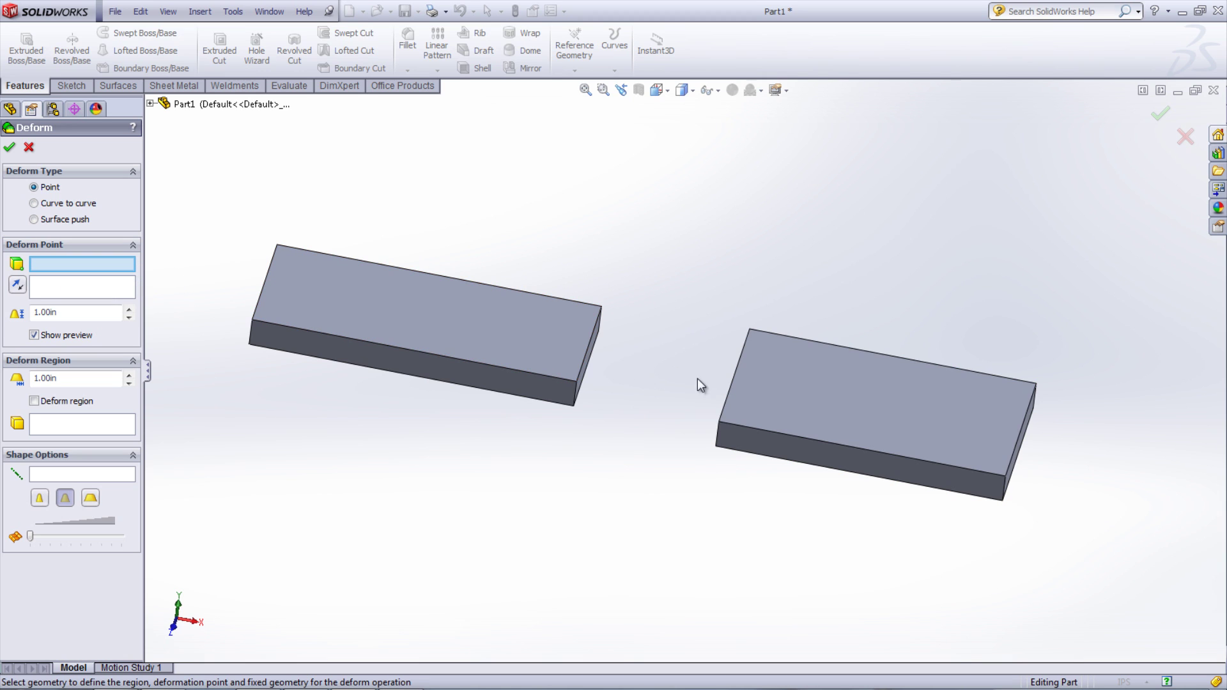
pyautogui.click(718, 422)
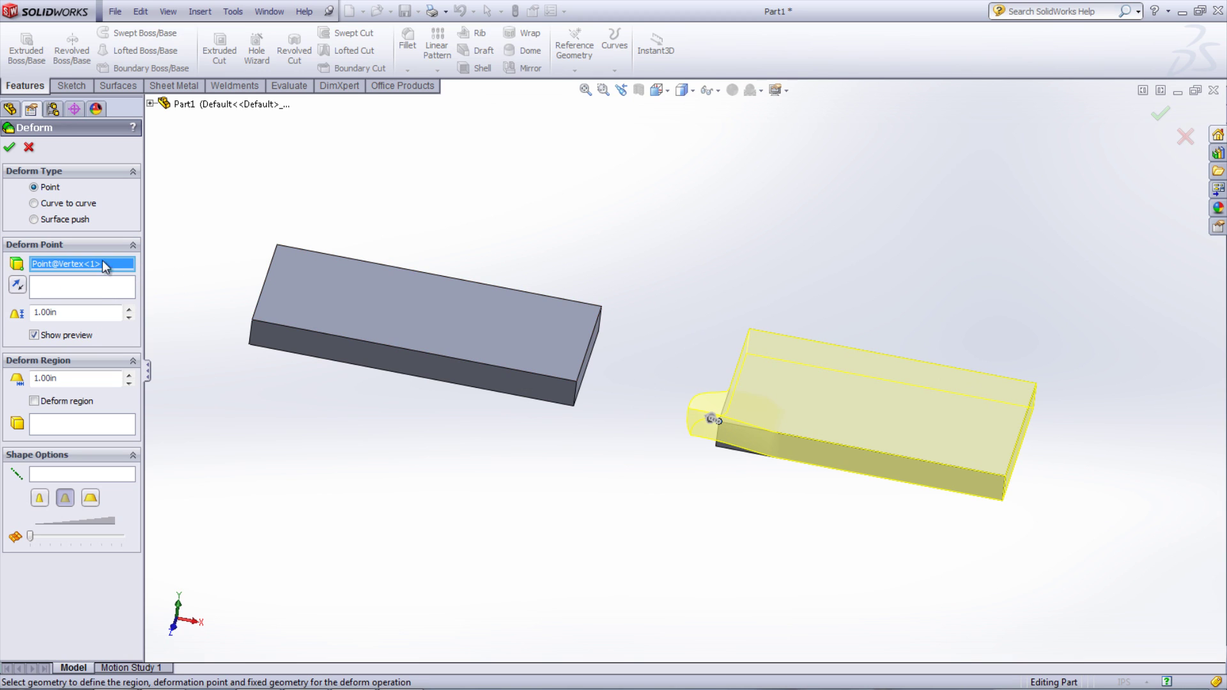
# Use the corner's vertical edge as the deform direction, reversed to push upward.
pyautogui.click(113, 291)
pyautogui.click(720, 446)
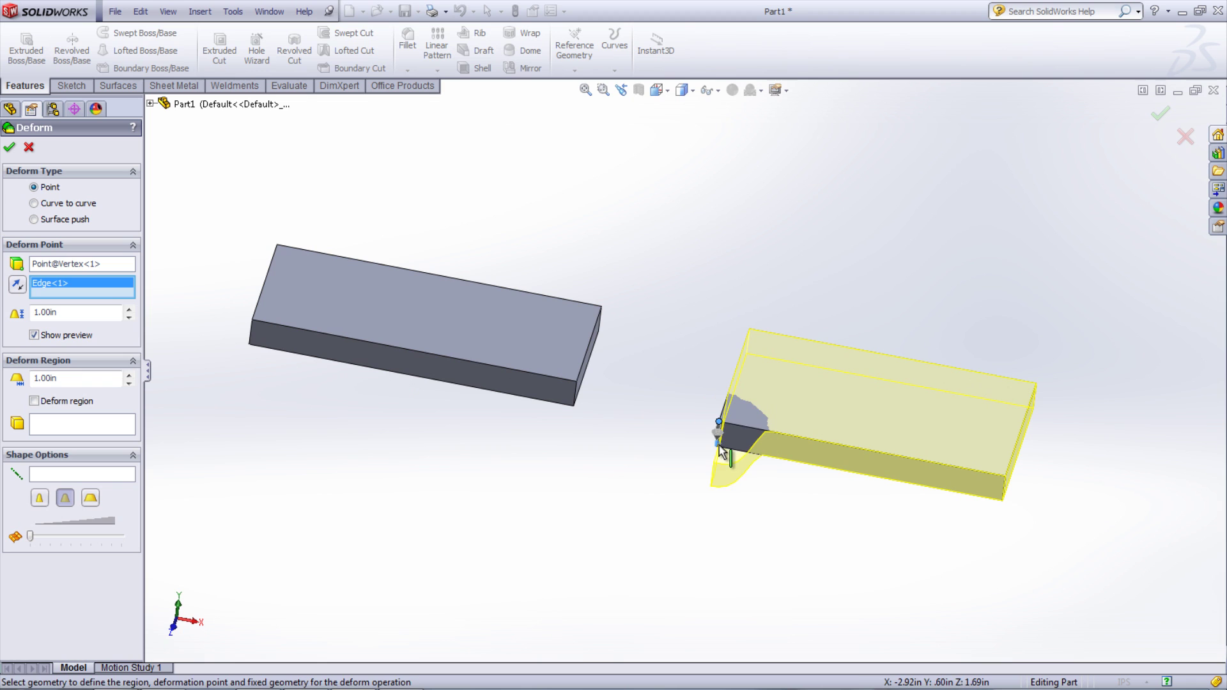
pyautogui.moveTo(777, 446)
pyautogui.mouseDown(button='middle')
pyautogui.moveTo(718, 424)
pyautogui.moveTo(778, 406)
pyautogui.mouseUp(button='middle')
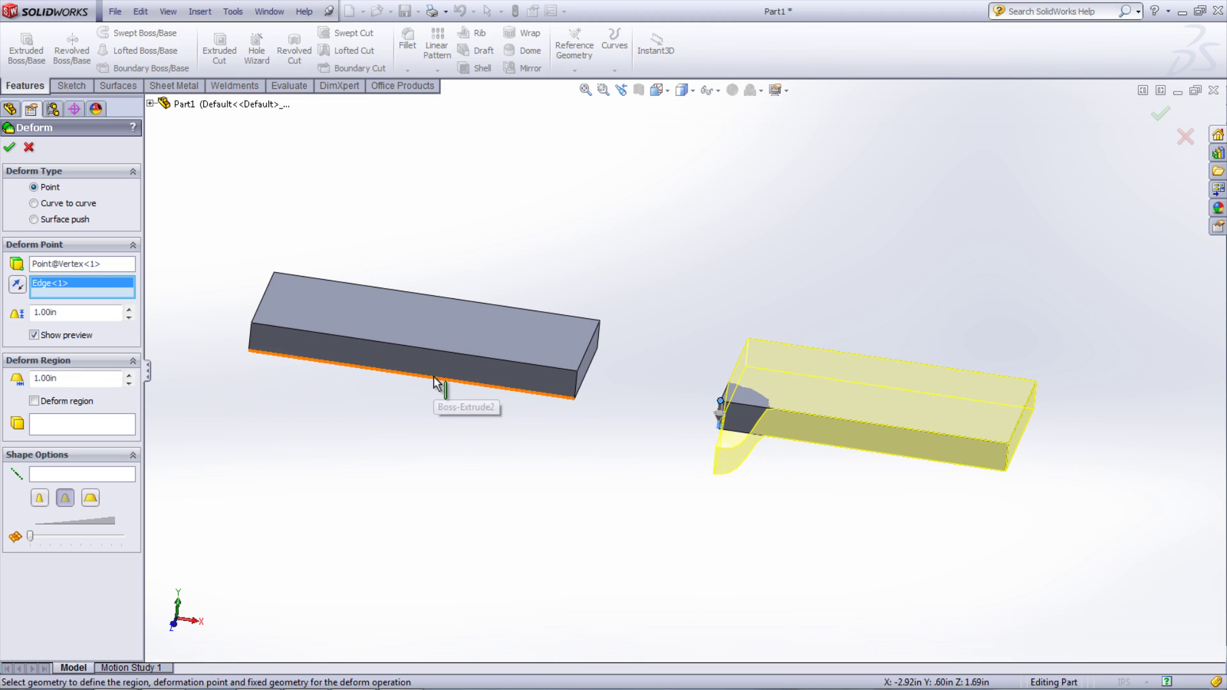
pyautogui.click(21, 291)
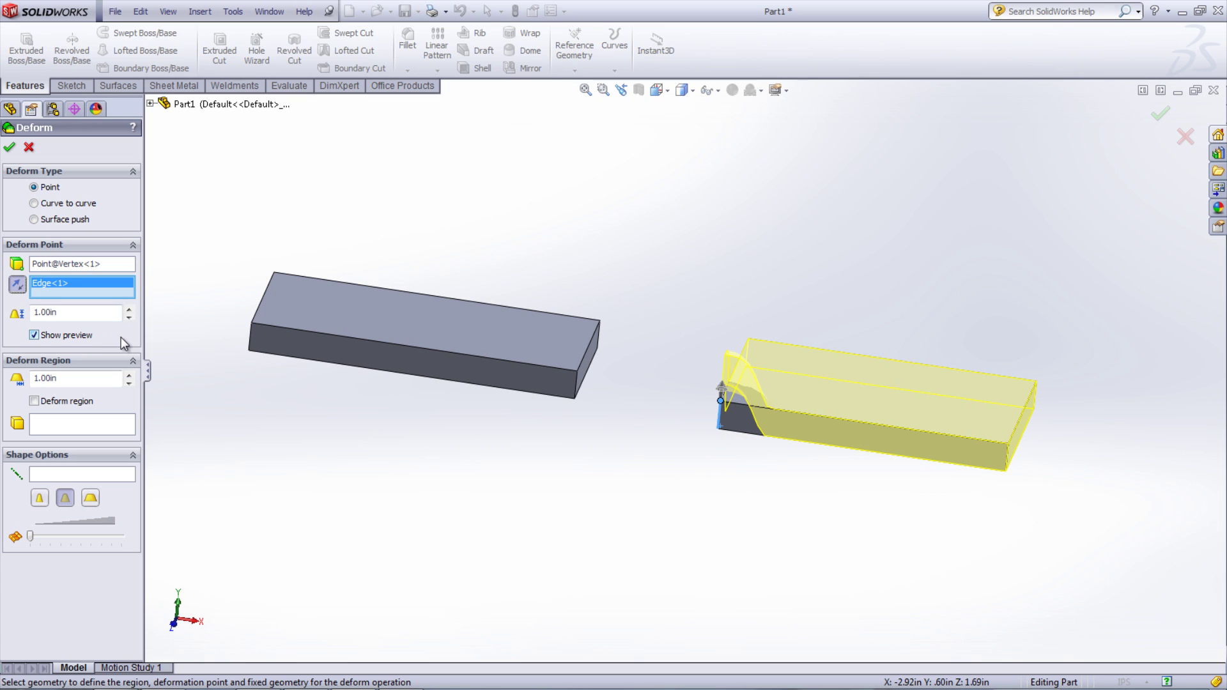
# Raise the deform distance to 1.80in and toggle the preview off and back on.
pyautogui.click(129, 309)
pyautogui.click(129, 308)
pyautogui.click(129, 309)
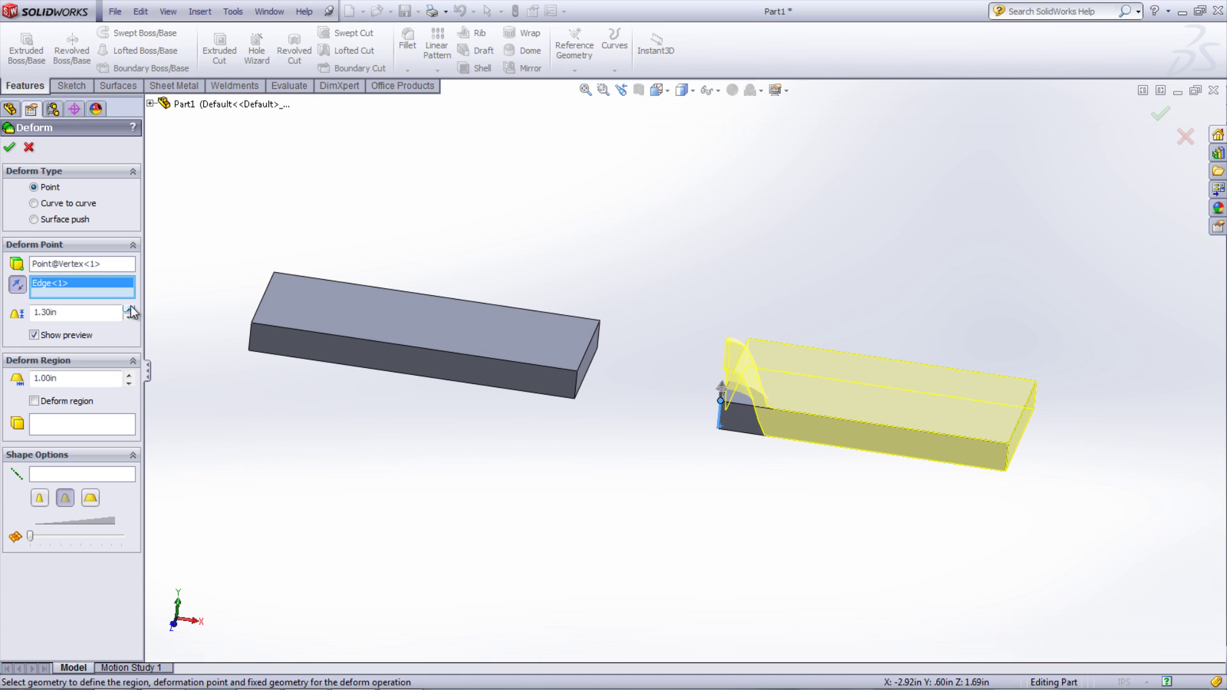
pyautogui.click(129, 309)
pyautogui.click(129, 309)
pyautogui.click(129, 308)
pyautogui.click(129, 309)
pyautogui.click(129, 309)
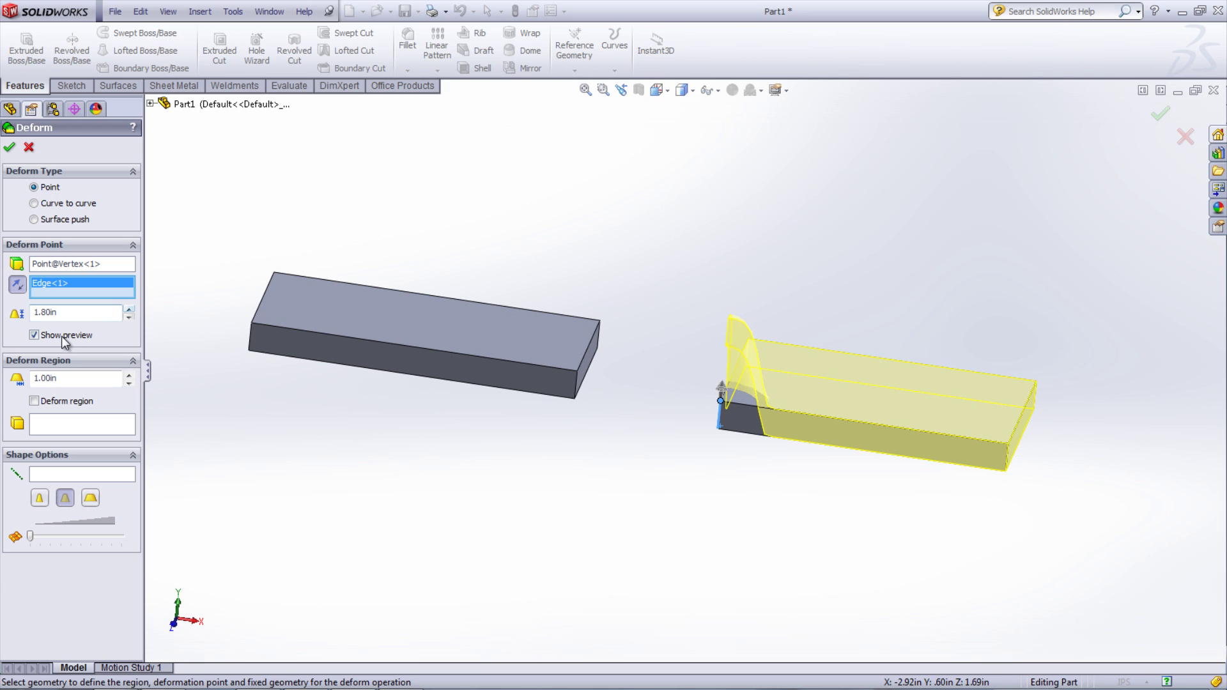
pyautogui.click(33, 336)
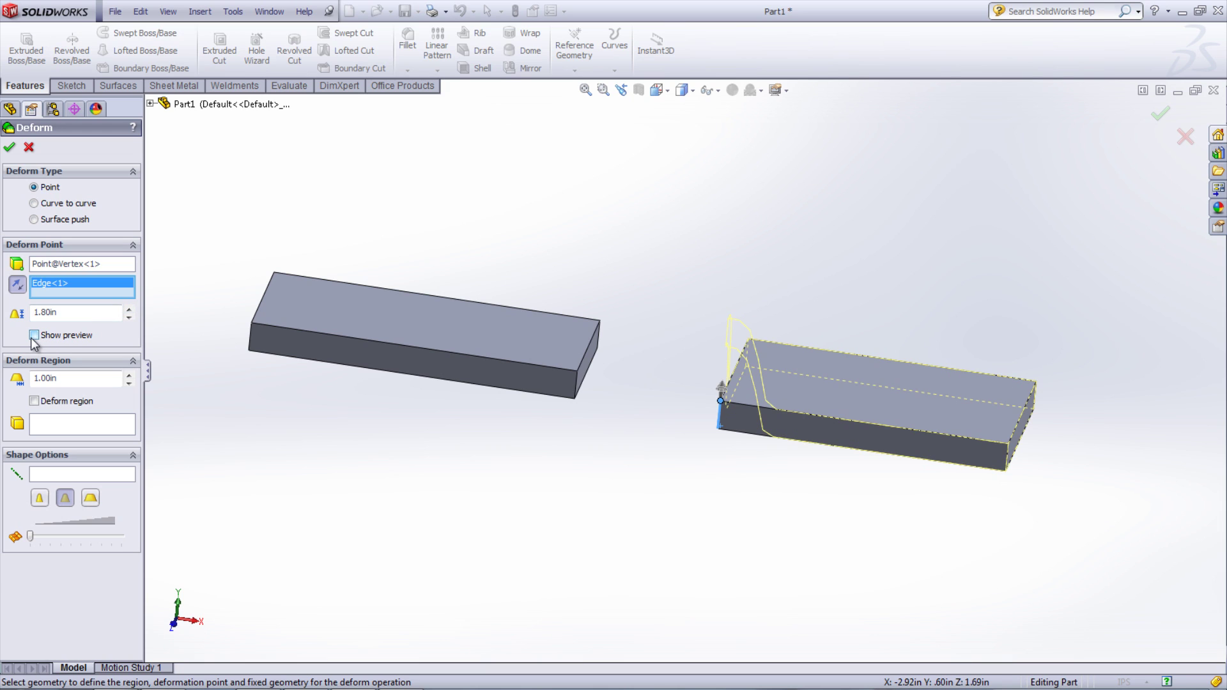
pyautogui.click(34, 335)
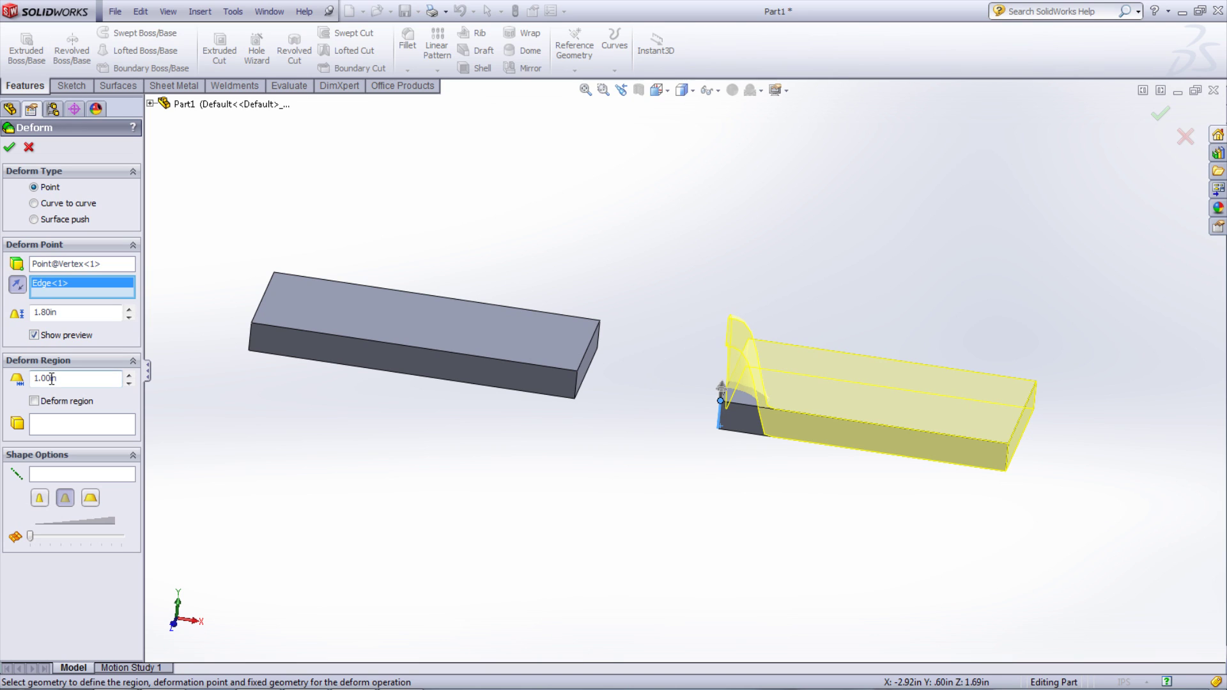
# Enlarge the deform radius from 1.00in to 3.30in.
pyautogui.click(129, 375)
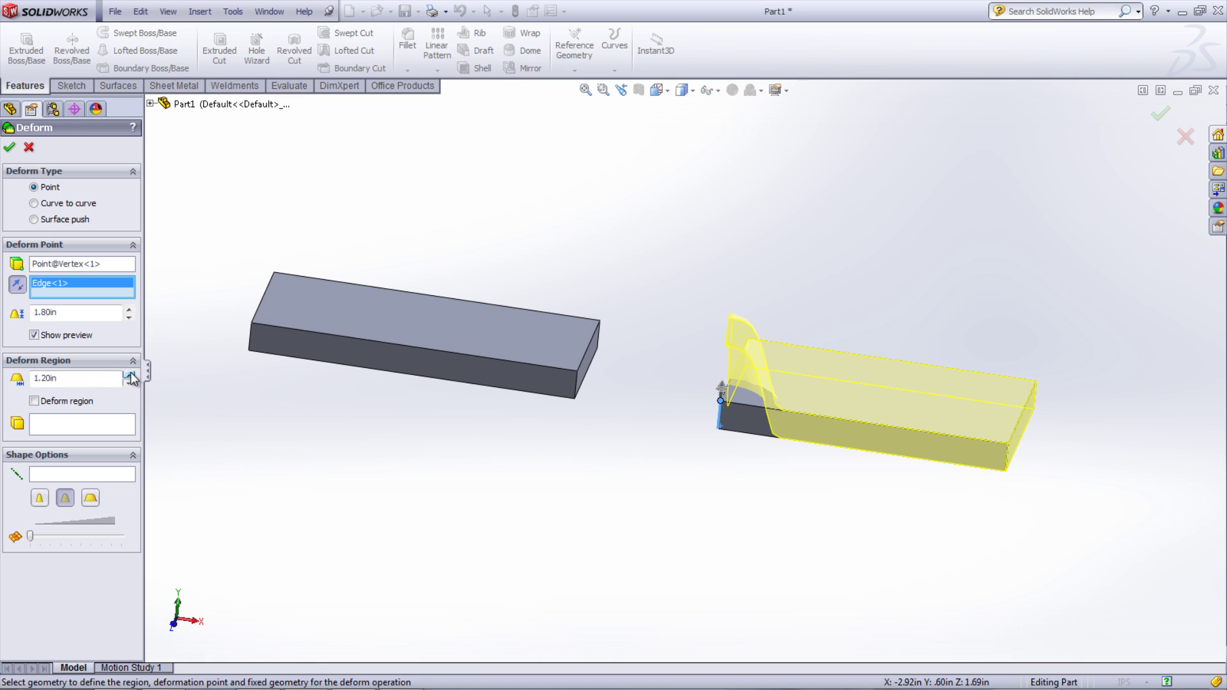
pyautogui.click(129, 375)
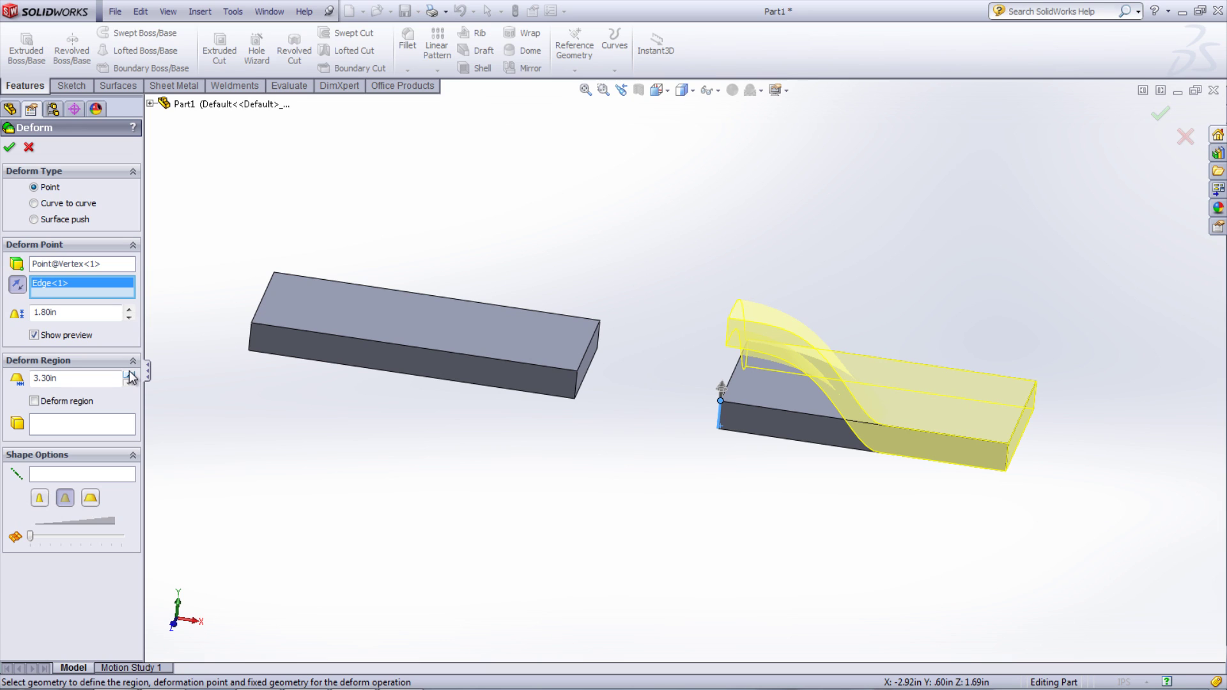
# Enable Deform region and hold the right block's far end face fixed.
pyautogui.click(41, 402)
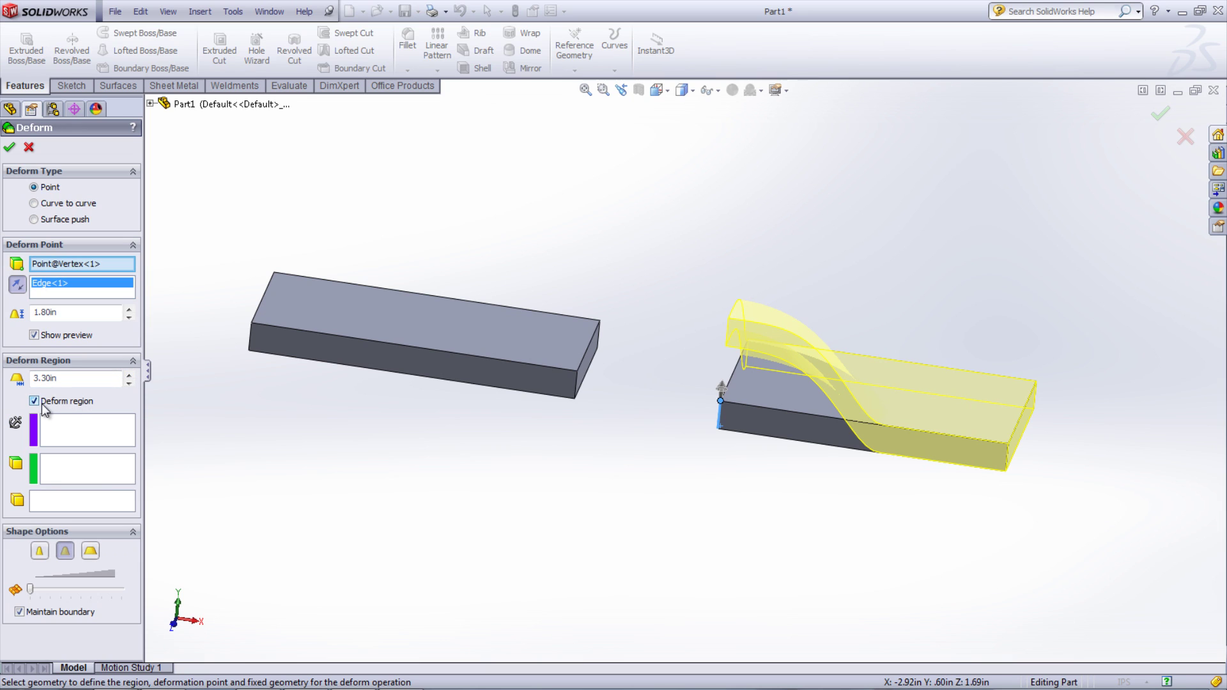
pyautogui.click(55, 424)
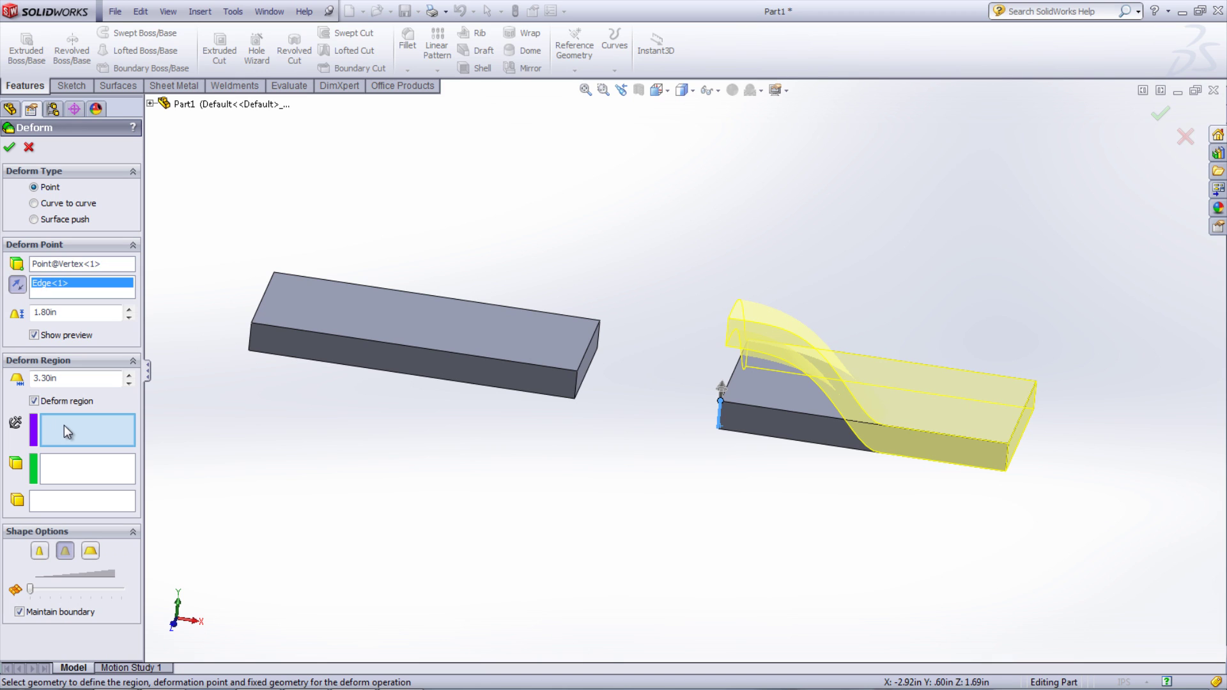
pyautogui.click(1017, 437)
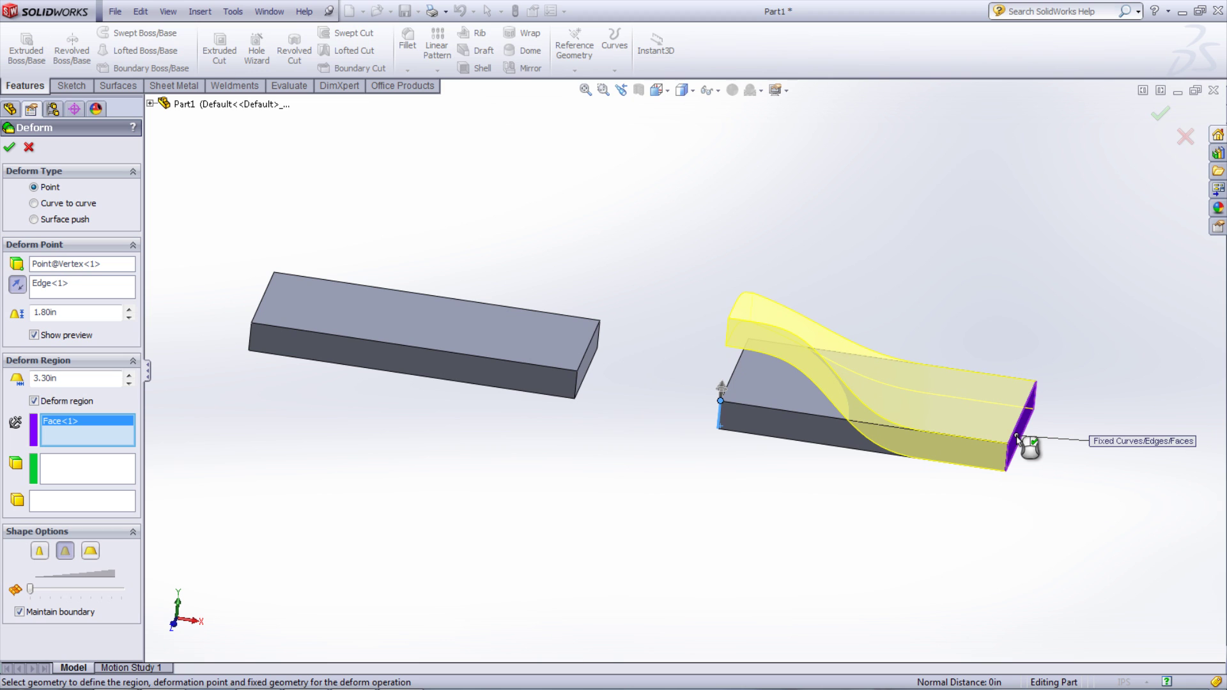
pyautogui.moveTo(984, 397)
pyautogui.mouseDown(button='middle')
pyautogui.moveTo(942, 400)
pyautogui.moveTo(994, 381)
pyautogui.moveTo(994, 393)
pyautogui.mouseUp(button='middle')
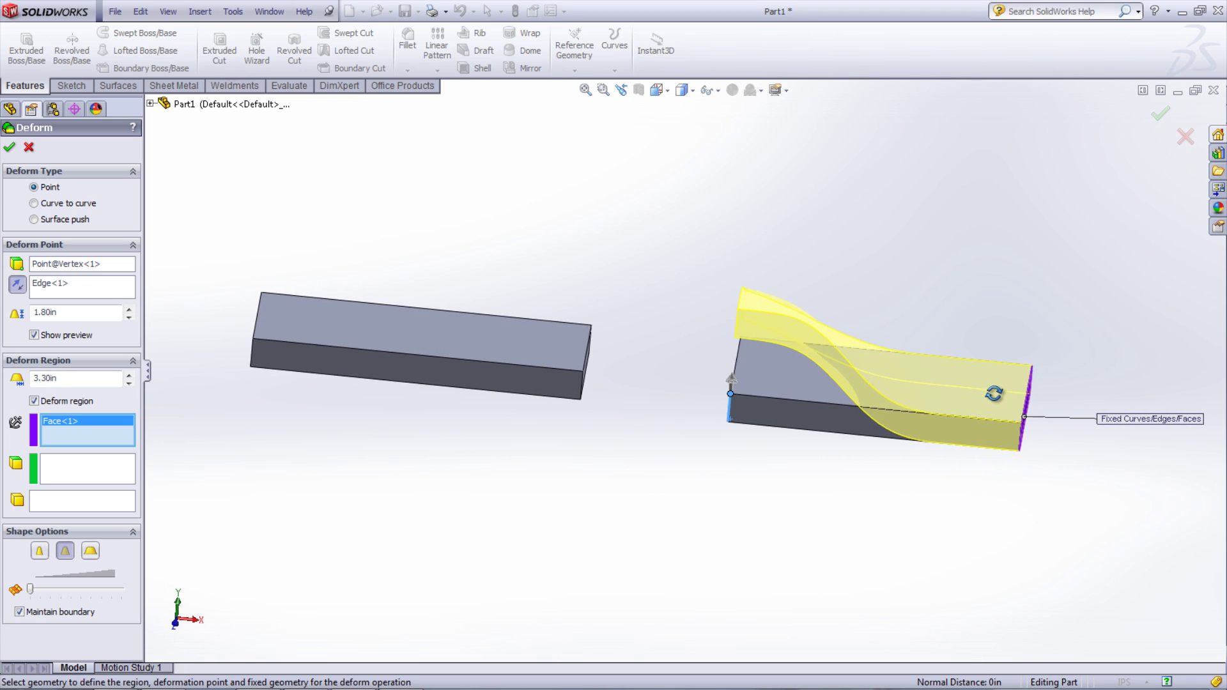
# Add the left block's top face as an additional face and include both bodies.
pyautogui.click(121, 477)
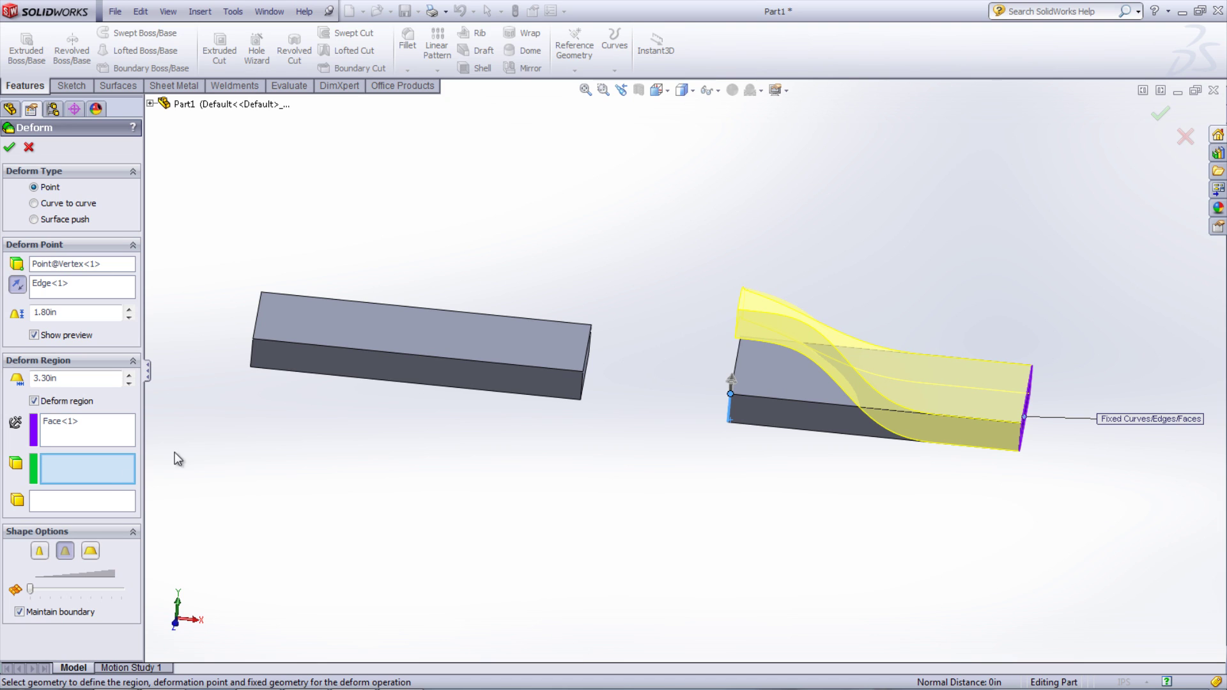
pyautogui.click(535, 353)
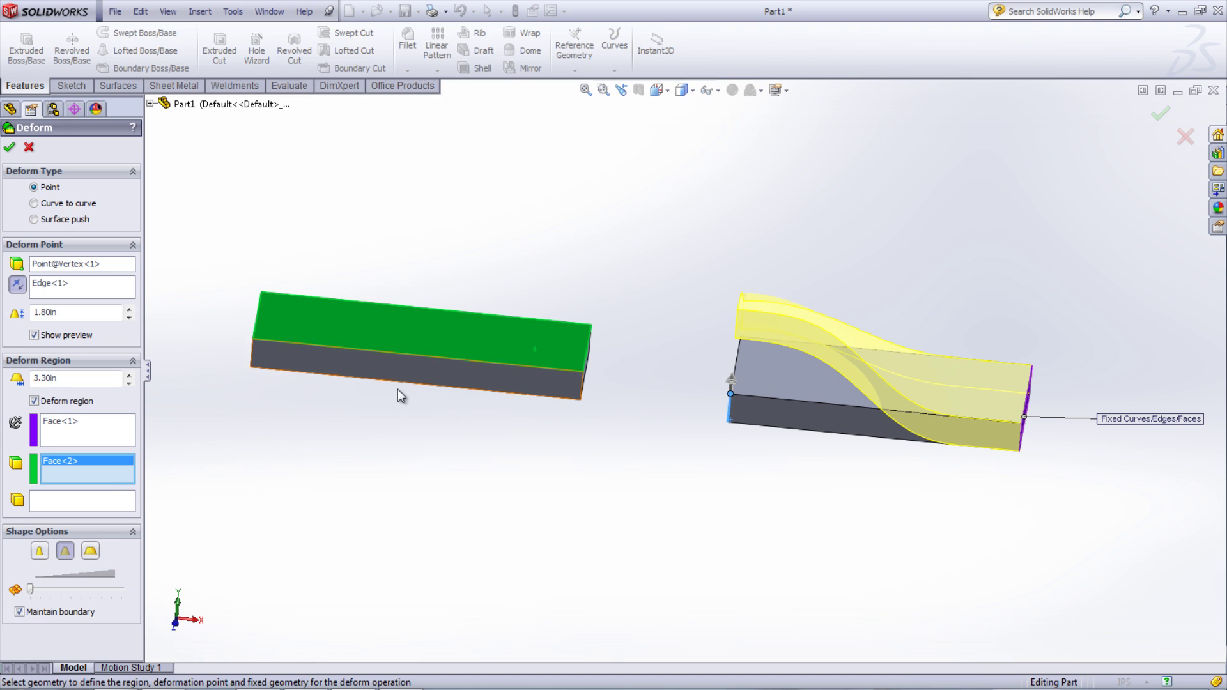
pyautogui.click(471, 350)
pyautogui.click(758, 369)
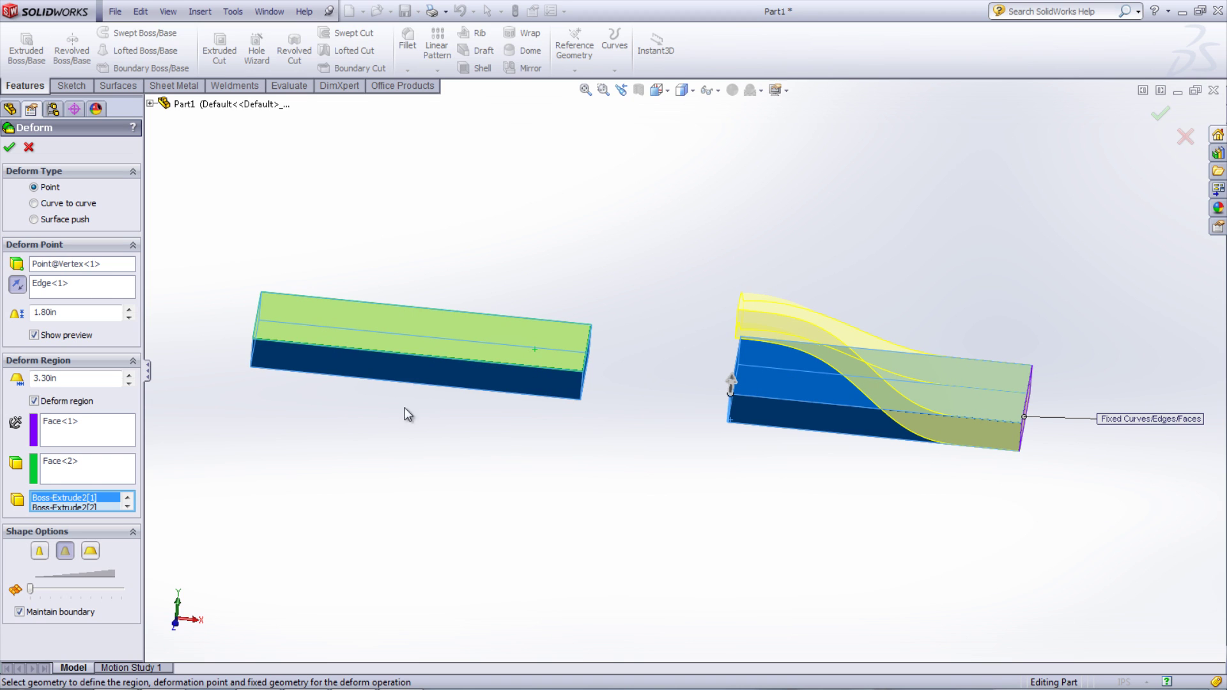
# Clear the left block's top face from the additional faces list.
pyautogui.rightClick(81, 472)
pyautogui.click(186, 476)
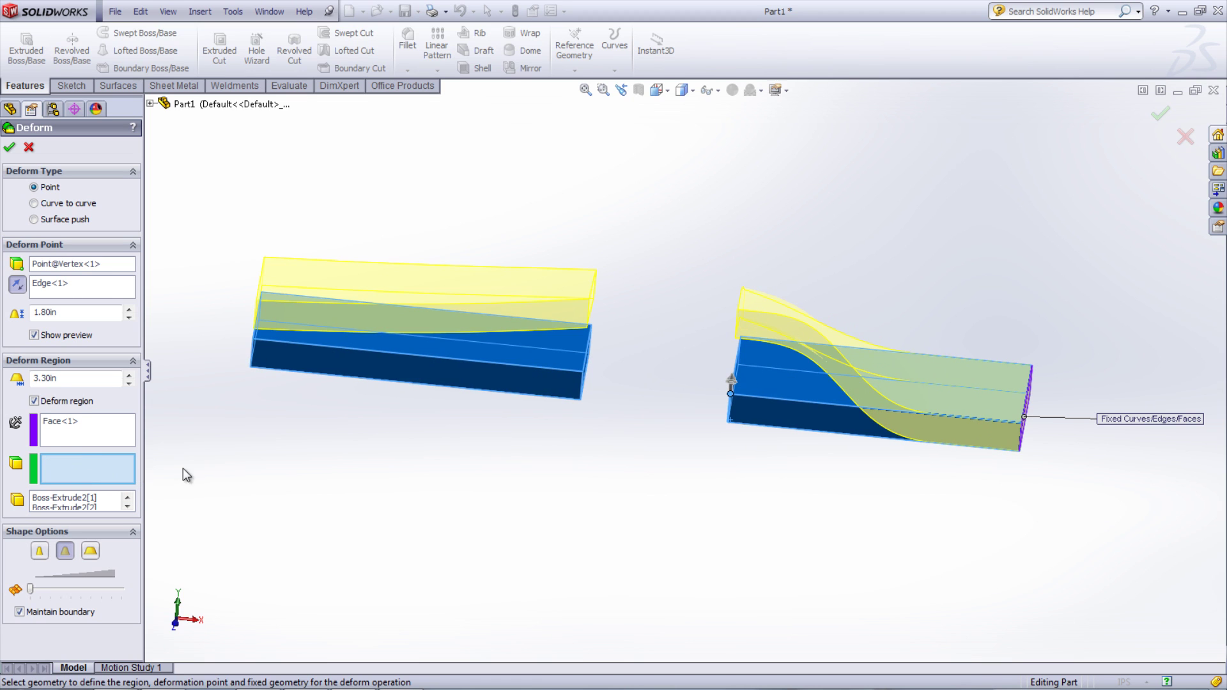
pyautogui.moveTo(427, 455); pyautogui.dragTo(395, 427, button='middle')
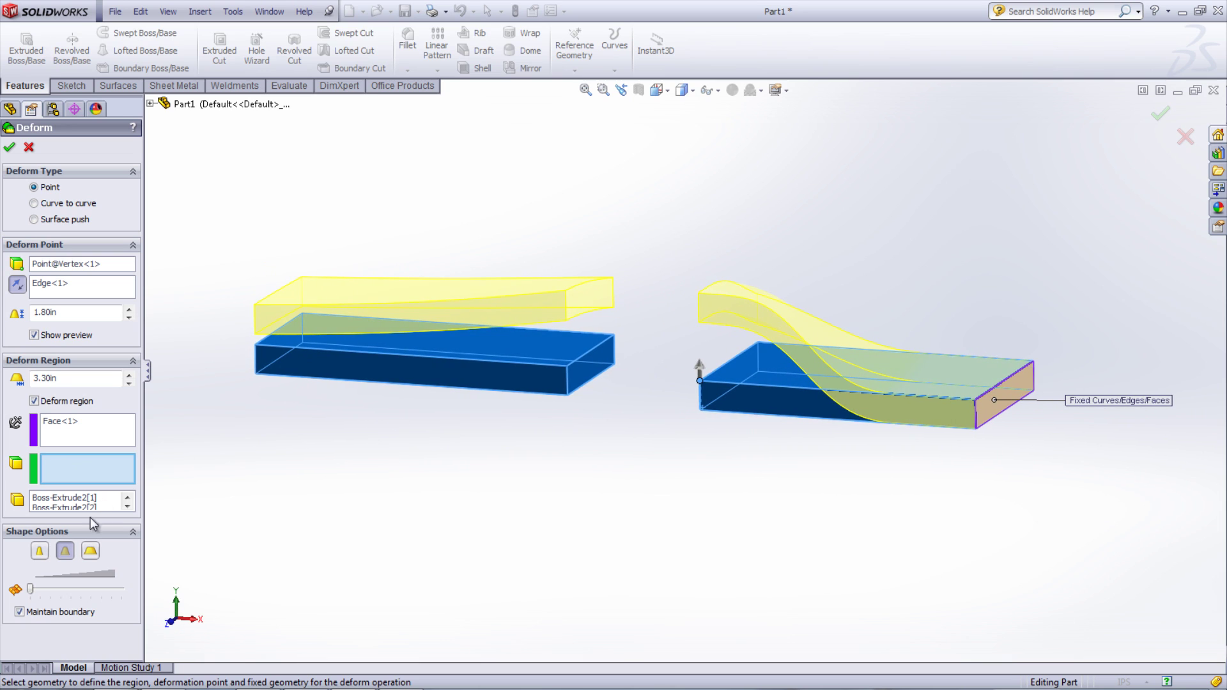
# Try the stiffness options and settle on maximum stiffness.
pyautogui.click(40, 553)
pyautogui.click(65, 552)
pyautogui.click(94, 553)
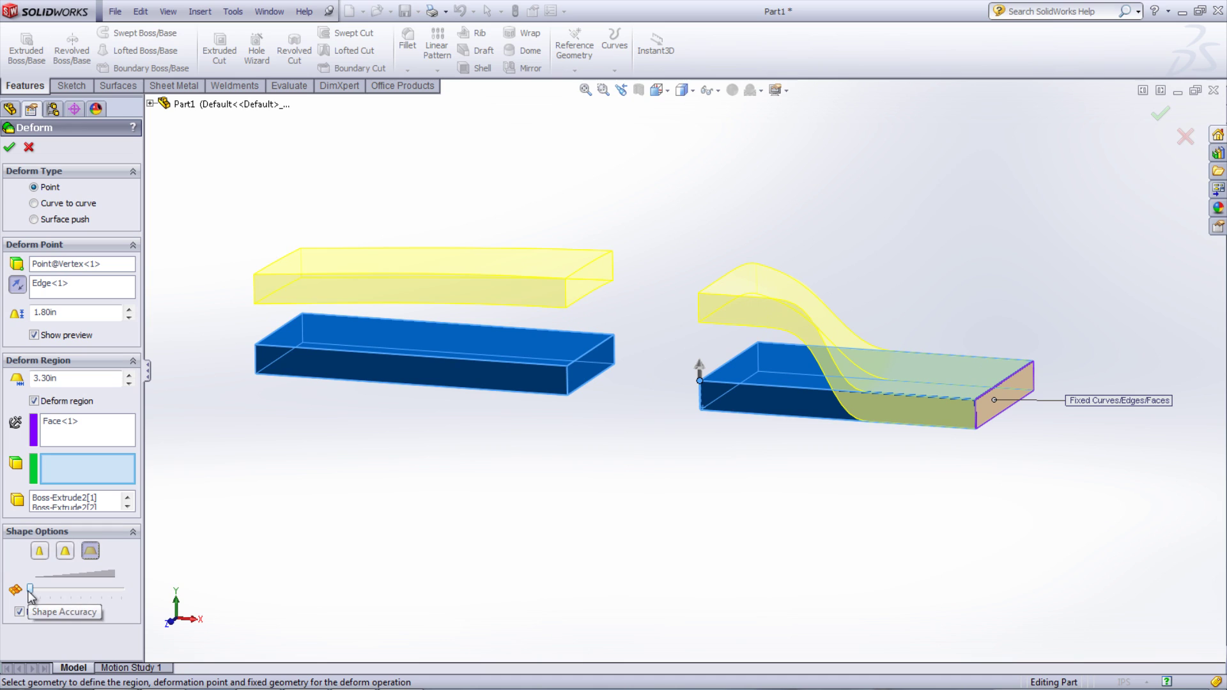
# Drag the Shape Accuracy slider to about a third of its range.
pyautogui.moveTo(30, 591)
pyautogui.mouseDown()
pyautogui.moveTo(64, 590)
pyautogui.moveTo(37, 593)
pyautogui.mouseUp()
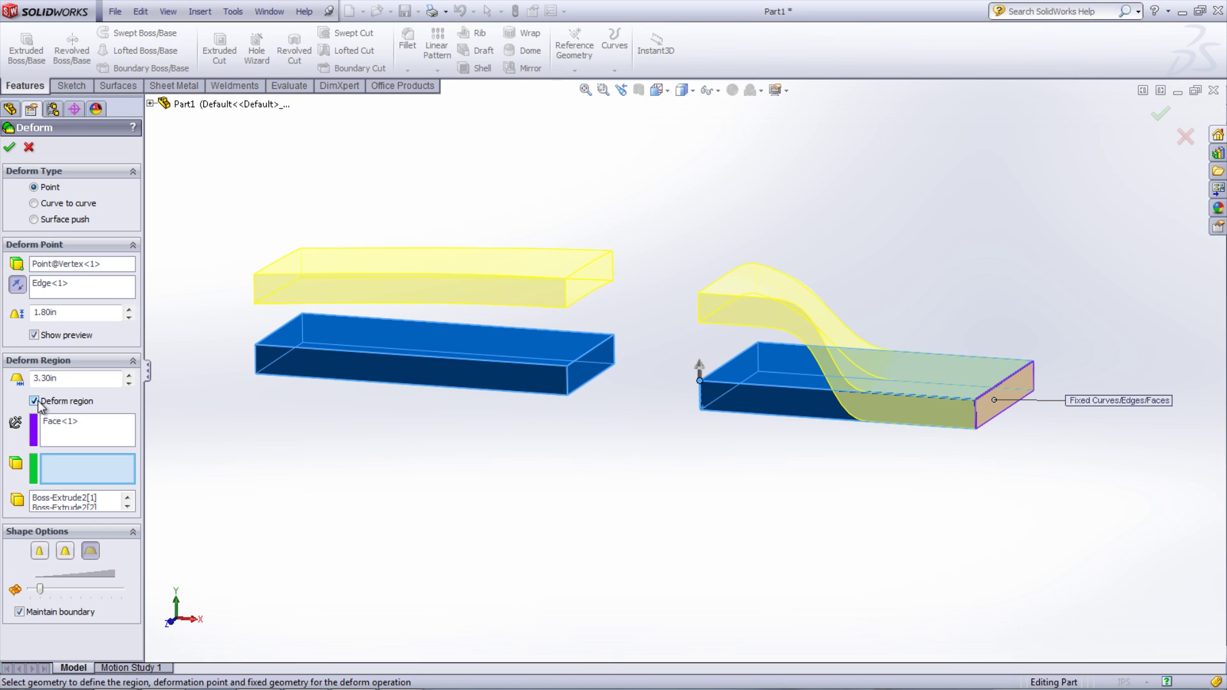
# Test Maintain boundary and Additional faces only, keep Maintain boundary on, and confirm Deform2.
pyautogui.click(19, 612)
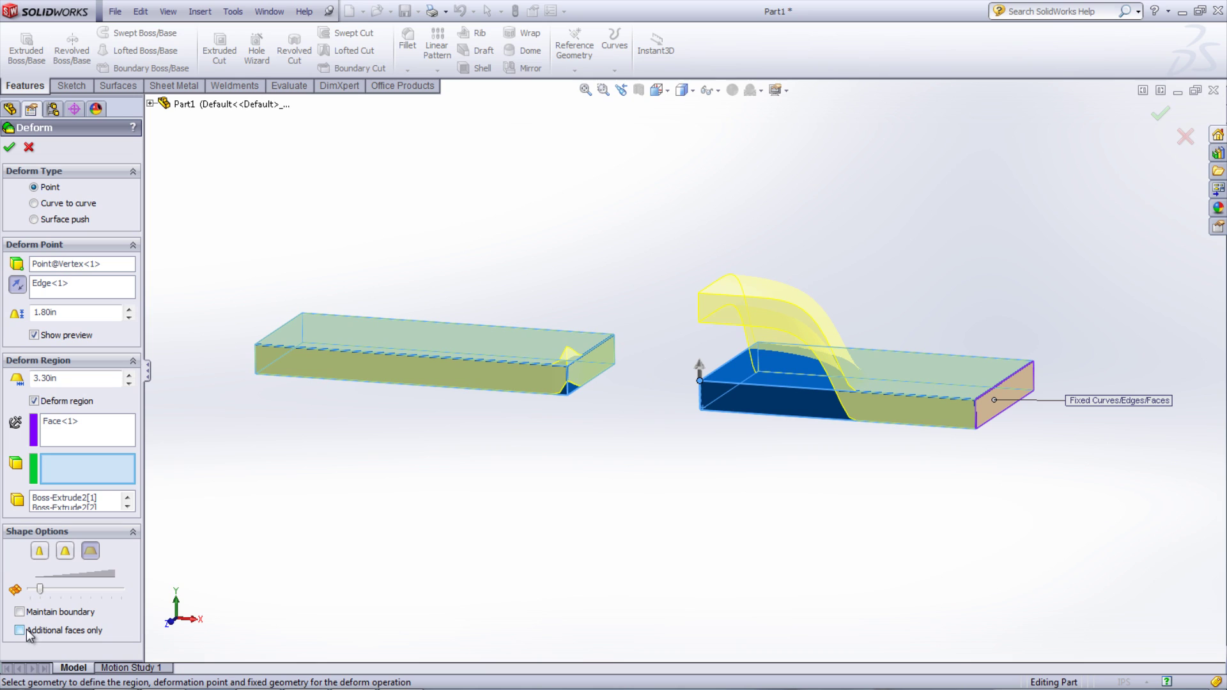
pyautogui.click(26, 630)
pyautogui.click(21, 632)
pyautogui.click(20, 611)
pyautogui.click(9, 148)
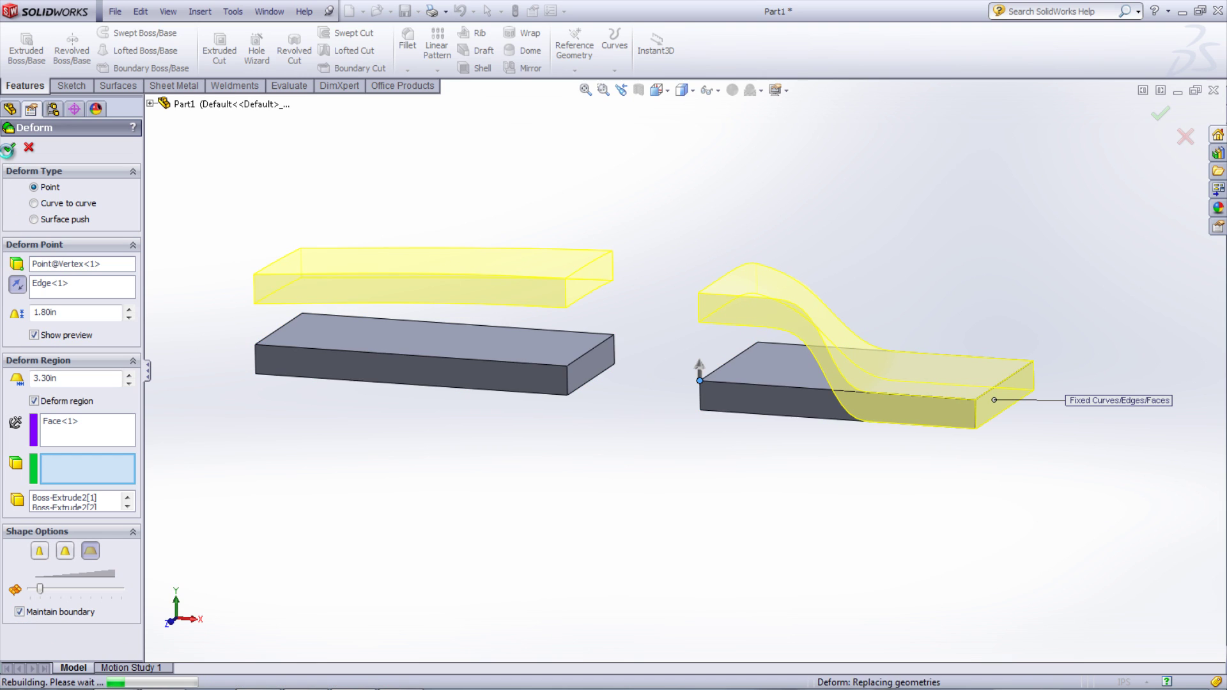